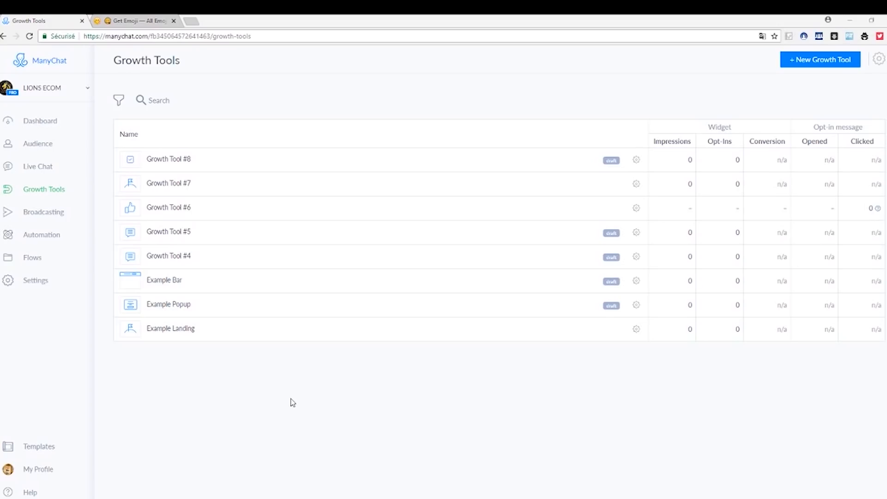
# Create a new growth tool of the Facebook Comments type.
pyautogui.click(56, 191)
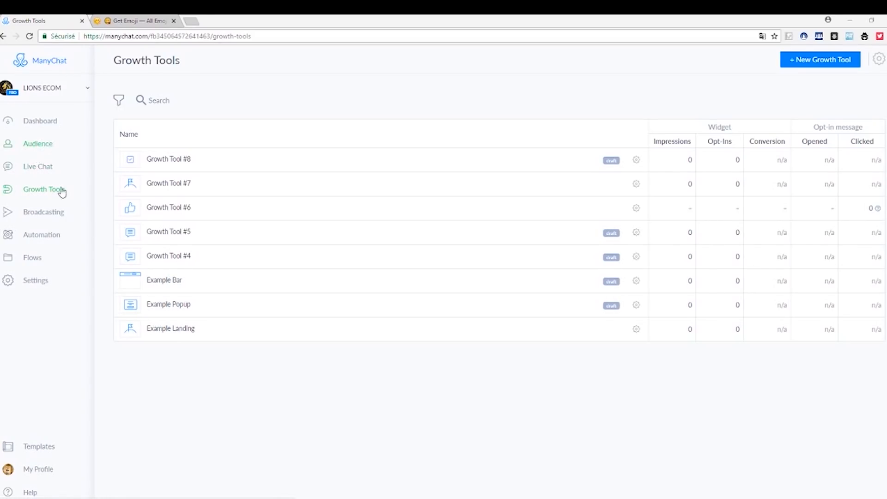
pyautogui.click(819, 68)
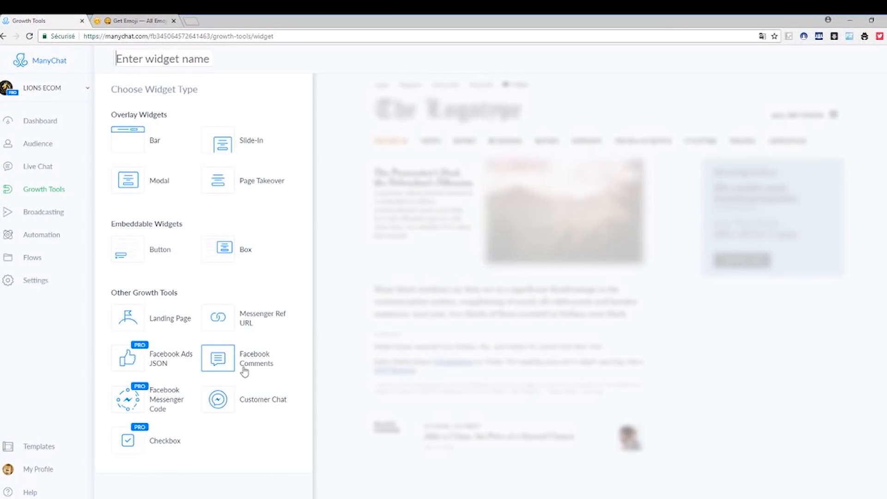
pyautogui.click(247, 368)
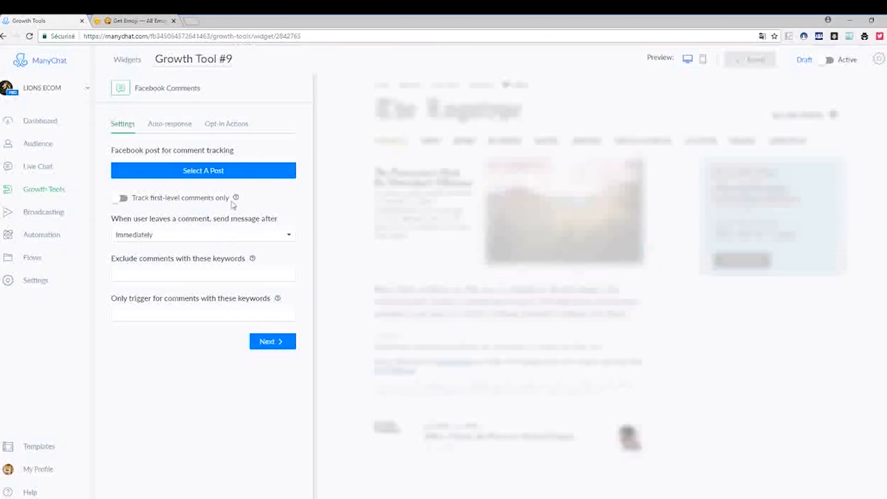
# Choose the LIONS ECOM logo post for comment tracking and confirm that it states commenters will be contacted via Messenger.
pyautogui.click(189, 177)
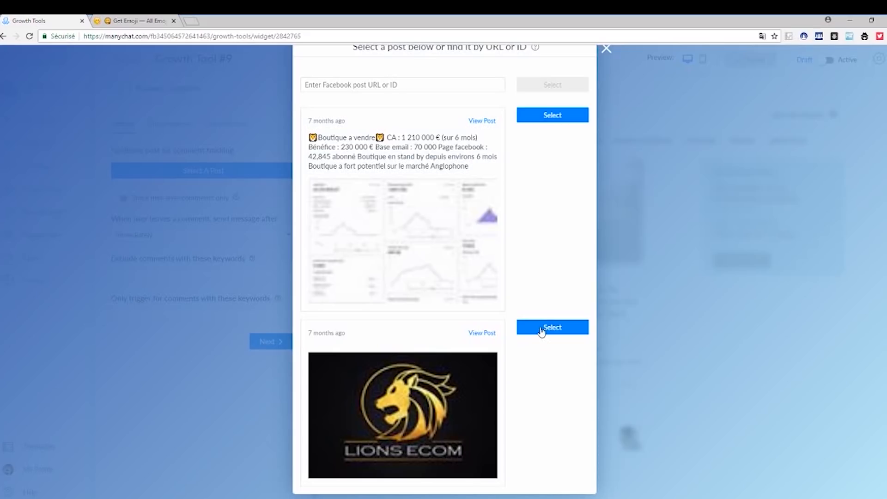
pyautogui.click(543, 330)
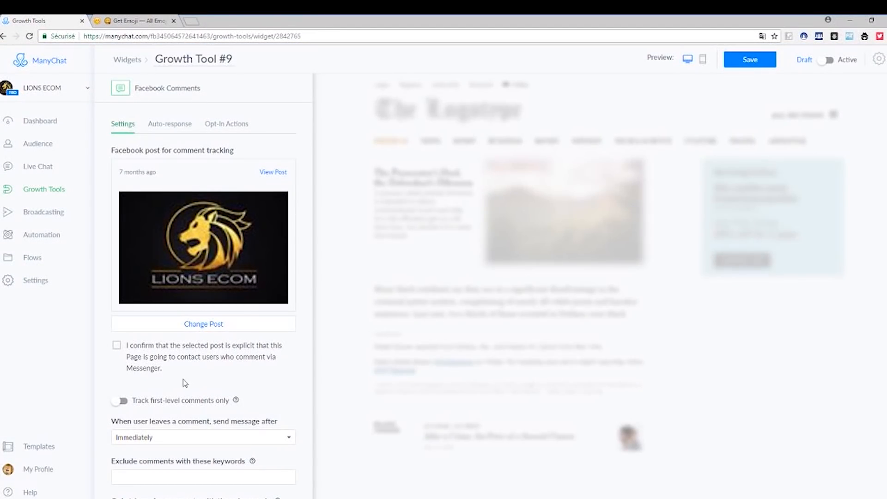
pyautogui.click(117, 346)
# Track first-level comments only and set the message delay after a comment to 20 seconds.
pyautogui.click(122, 402)
pyautogui.scroll(-1, 263, 394)
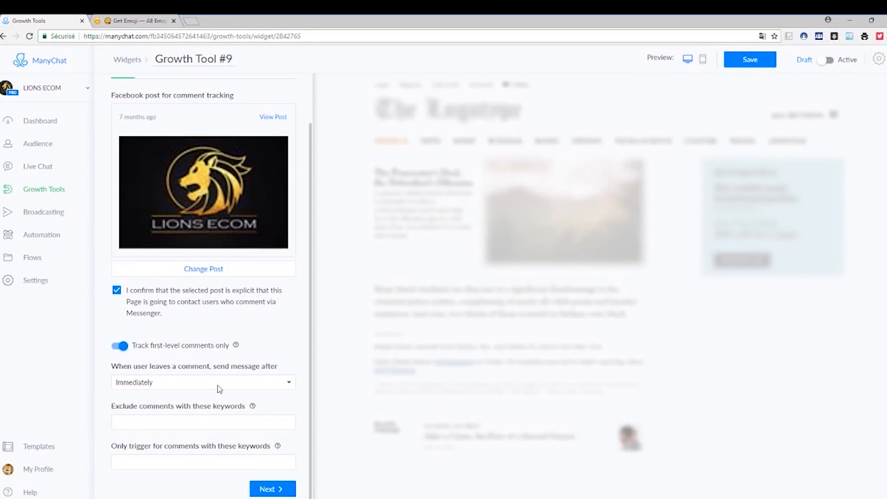
pyautogui.click(234, 382)
pyautogui.click(173, 405)
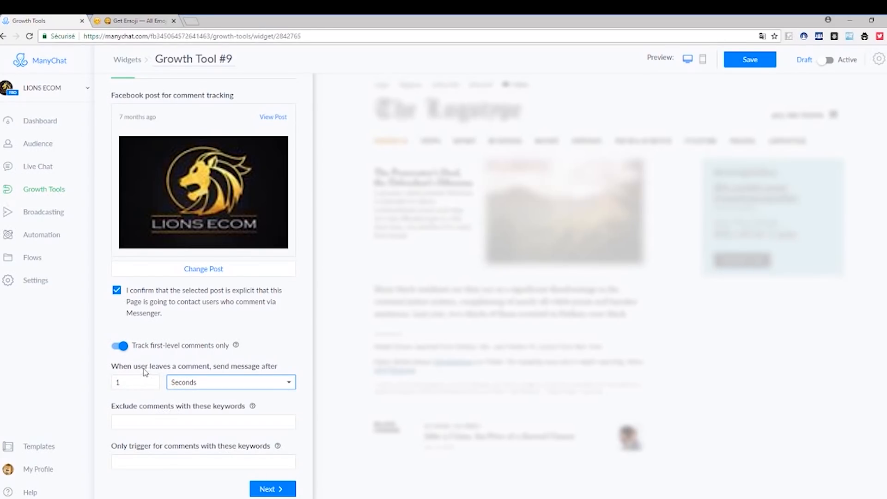
pyautogui.click(135, 381)
pyautogui.press('BackSpace')
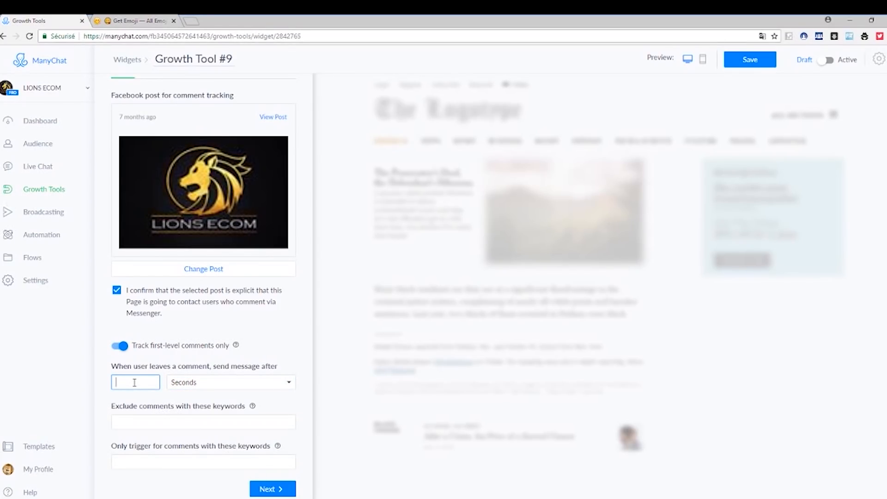
pyautogui.write('20')
pyautogui.click(216, 407)
# Replace the auto-response text after the Full Name variable with the copied French message asking whether they commented on one of the publications.
pyautogui.click(257, 494)
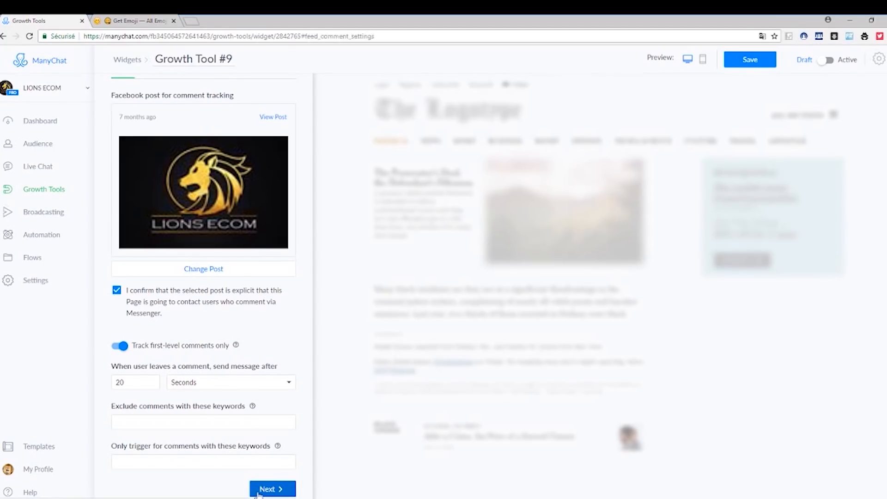
pyautogui.click(257, 491)
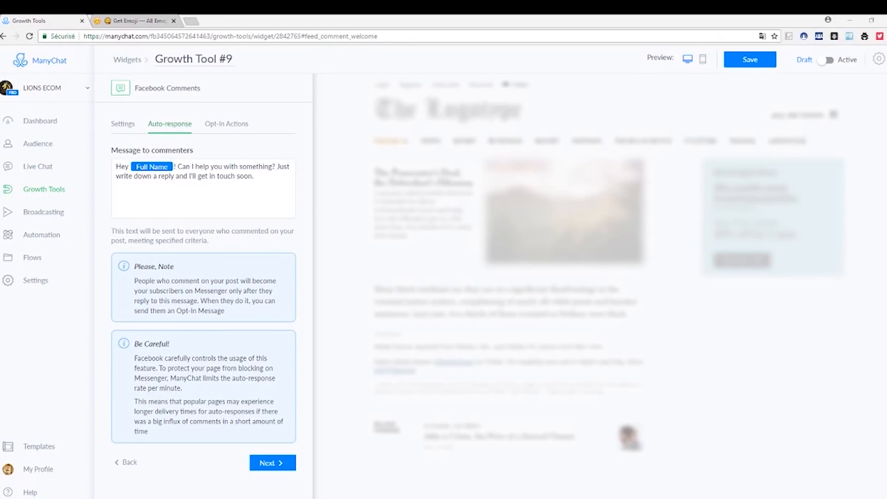
pyautogui.moveTo(178, 166); pyautogui.dragTo(252, 176)
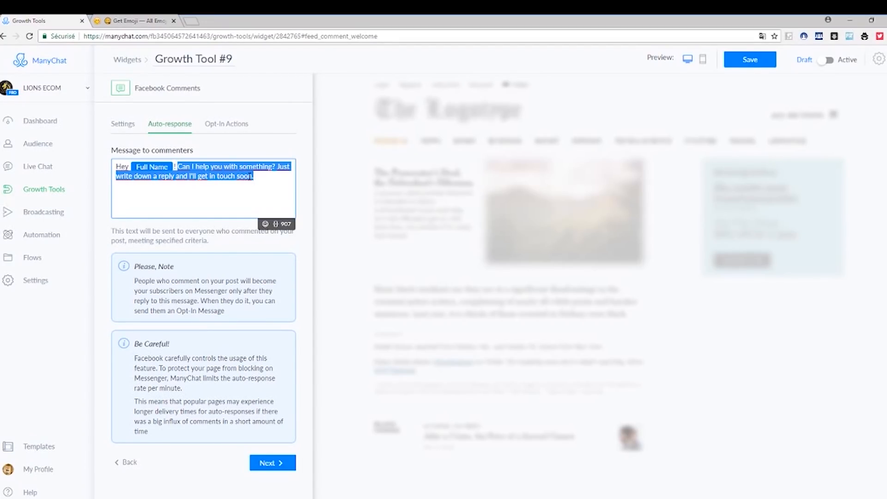
pyautogui.write("Je suis Julie du site ( .......) , J'espère que je ne vous dérange pas, je souhaitais juste savoir si c'est bien vous qui venez de faire un commentaire sur une de nos publications ?")
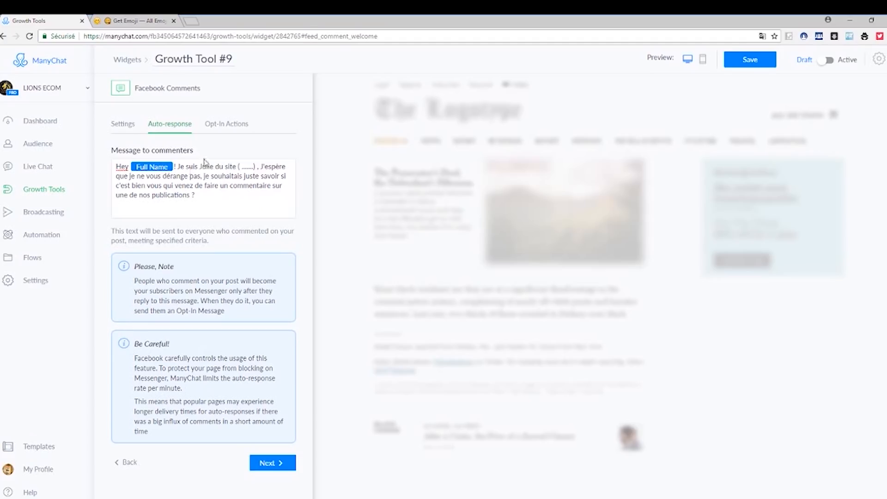
pyautogui.click(152, 166)
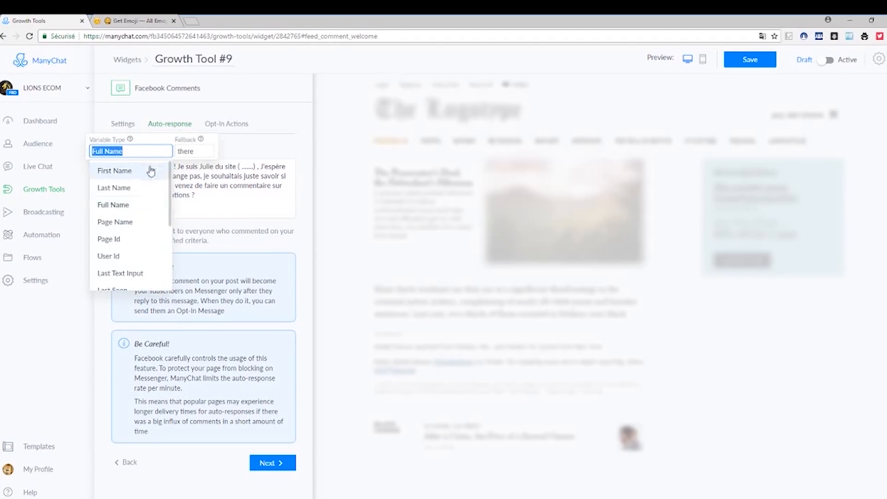
pyautogui.click(208, 194)
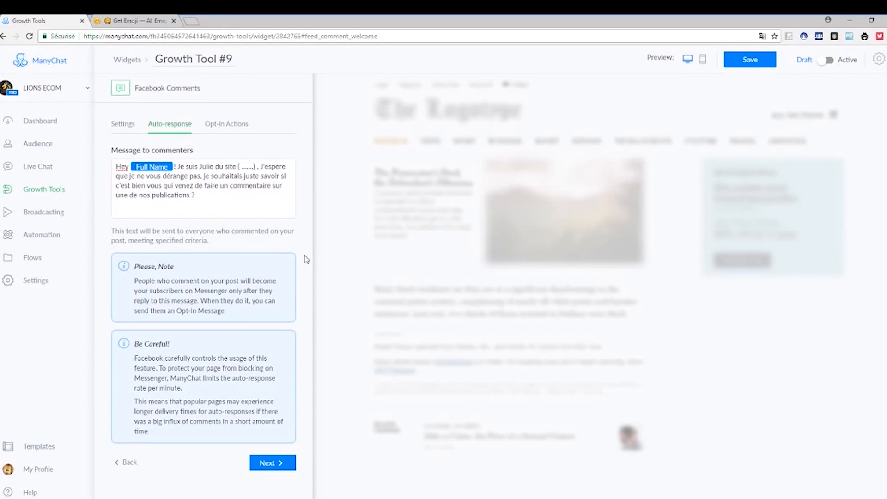
# Set the opt-in sending option to everyone who replies and open the opt-in message for editing.
pyautogui.click(261, 462)
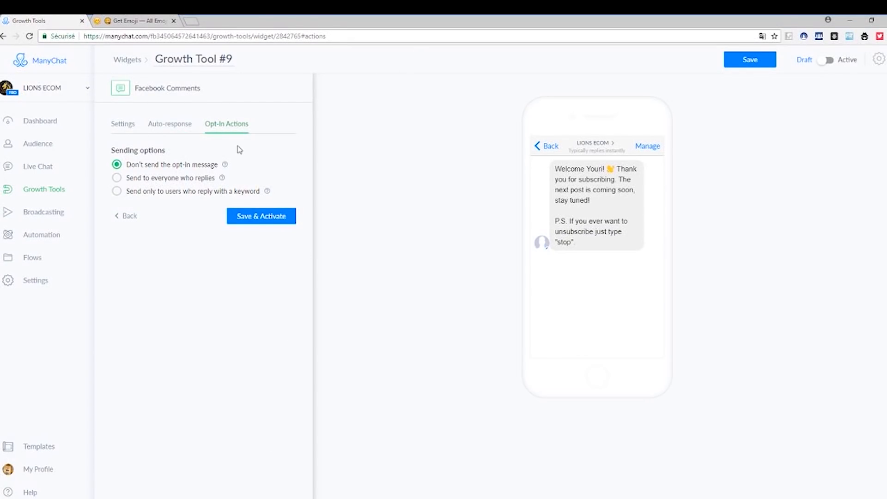
pyautogui.click(118, 178)
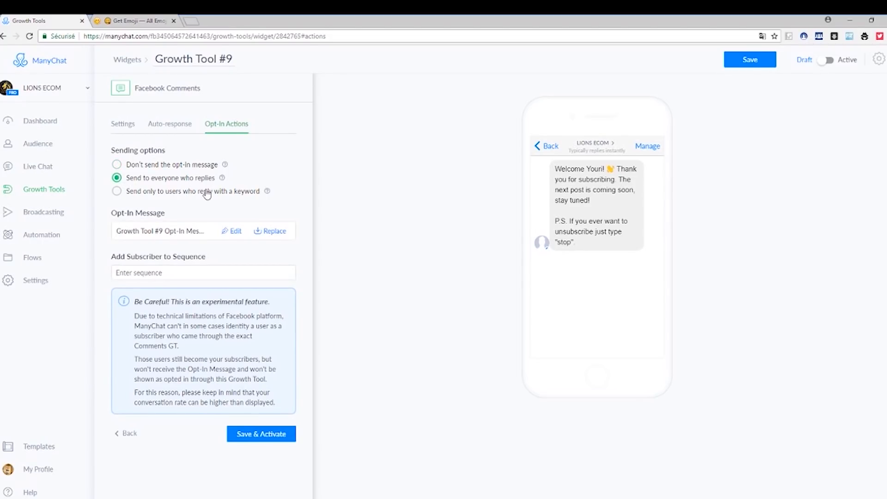
pyautogui.click(231, 232)
pyautogui.click(488, 88)
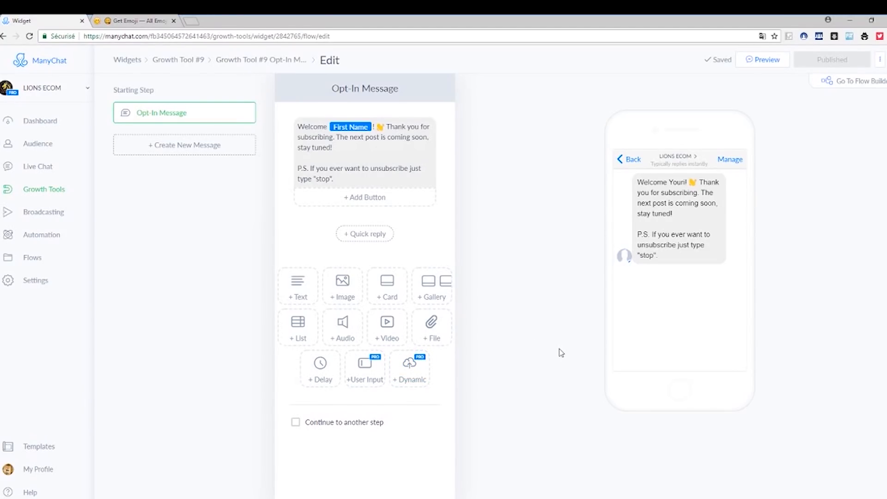
# Replace the opt-in message text after the waving-hand emoji with the copied French thank-you offering a -20% promo code.
pyautogui.moveTo(398, 135)
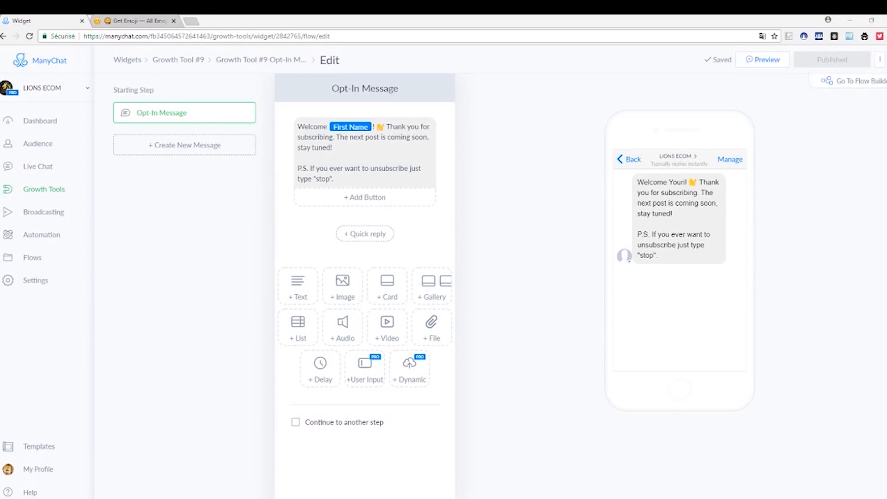
pyautogui.moveTo(390, 127); pyautogui.dragTo(424, 180)
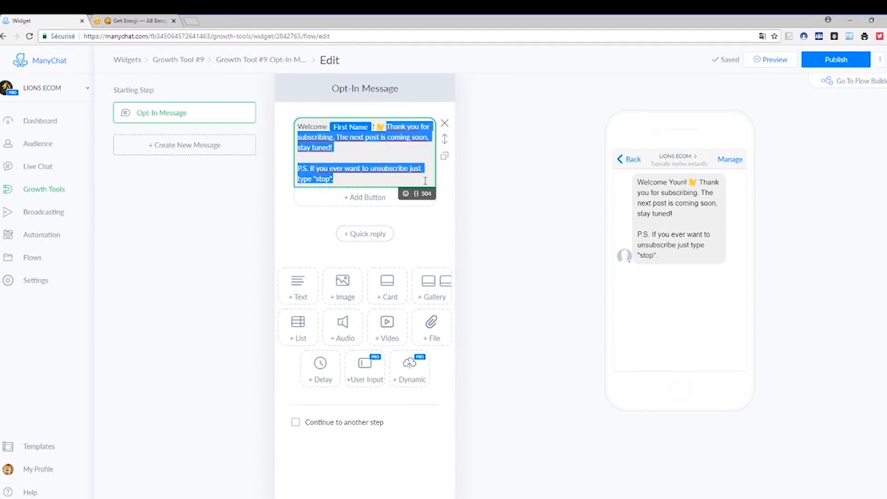
pyautogui.click(409, 157)
pyautogui.moveTo(333, 148); pyautogui.dragTo(313, 147)
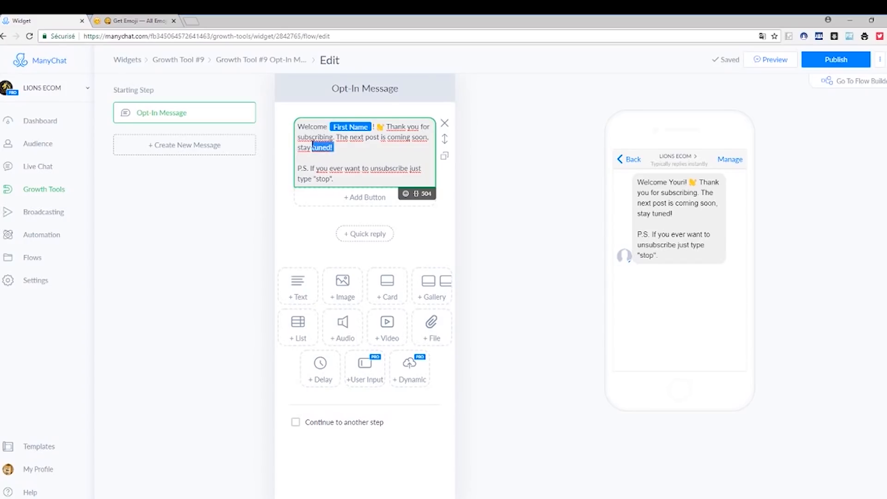
pyautogui.moveTo(334, 179); pyautogui.dragTo(387, 124)
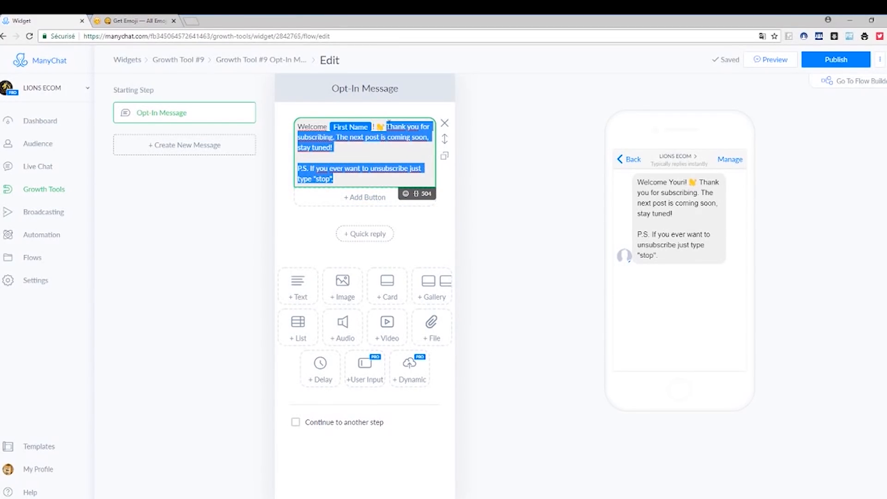
pyautogui.press('BackSpace')
pyautogui.write("Merci de l'intérêt porté à notre boutique et pour te remercier nous t'offrons un code promo de -20% cumulable avec la promo déjà active sur le produit que vous aimez.")
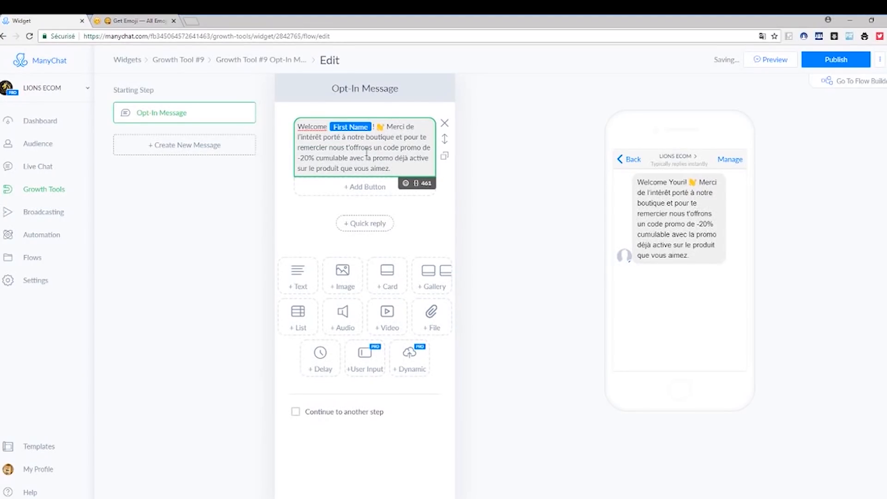
# Replace "Welcome" before the First Name variable with "Ok super".
pyautogui.moveTo(330, 126); pyautogui.dragTo(292, 132)
pyautogui.write('Ok s')
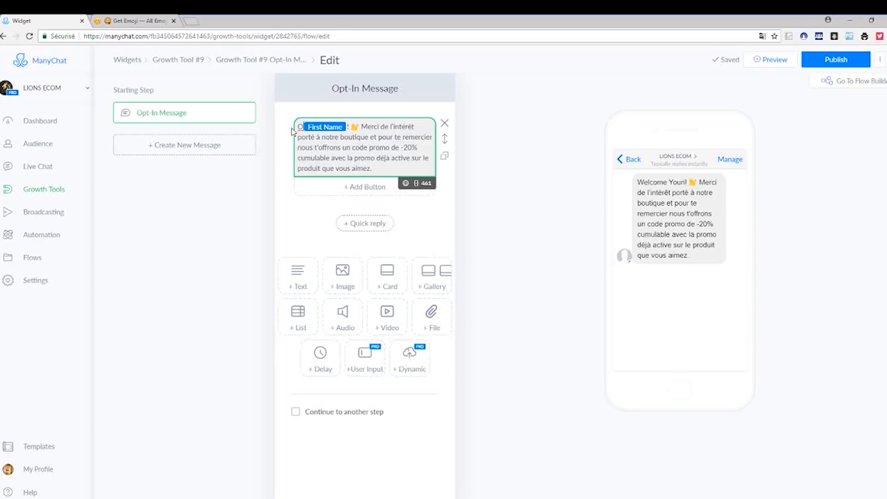
pyautogui.write('uper')
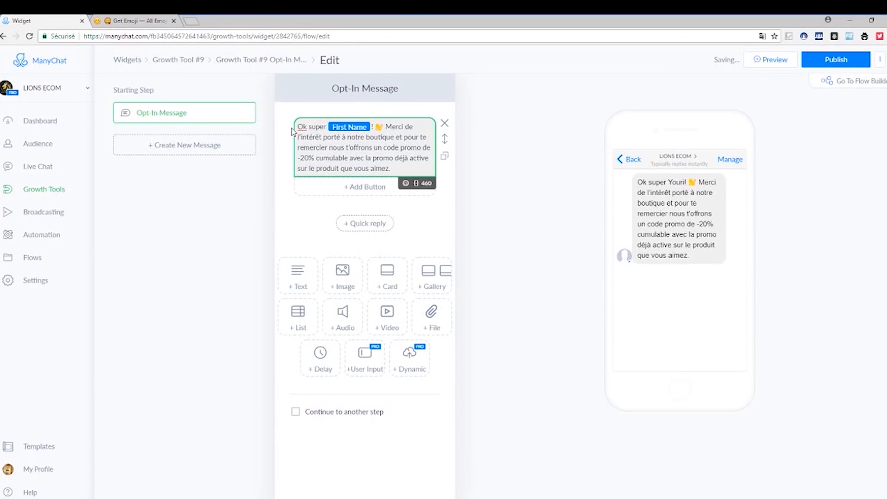
# Copy the smiling face with smiling eyes from the Get Emoji site and paste it over the opt-in message's waving-hand emoji.
pyautogui.click(146, 20)
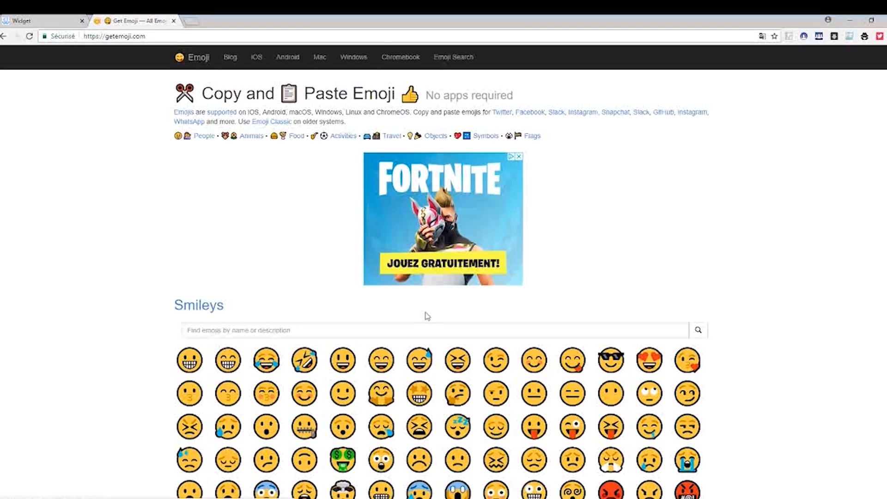
pyautogui.scroll(-5, 425, 313)
pyautogui.scroll(3, 327, 236)
pyautogui.scroll(-1, 327, 236)
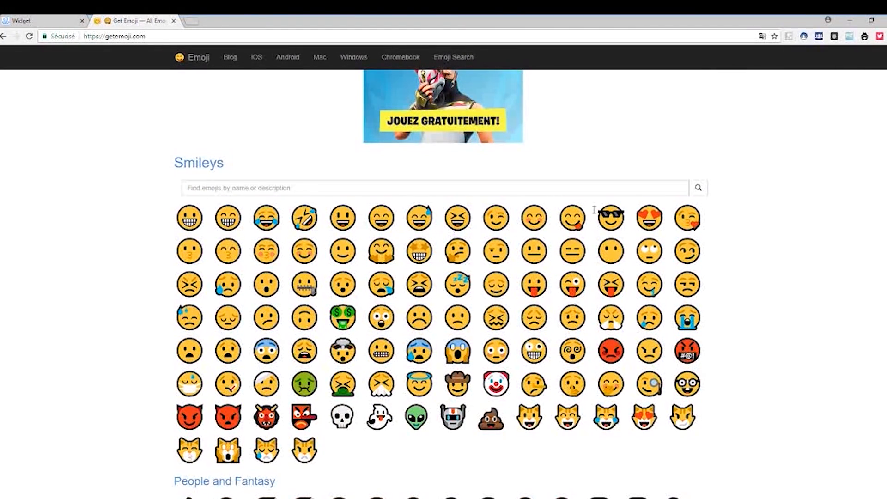
pyautogui.click(534, 214)
pyautogui.hotkey('ctrl', 'c')
pyautogui.rightClick(534, 214)
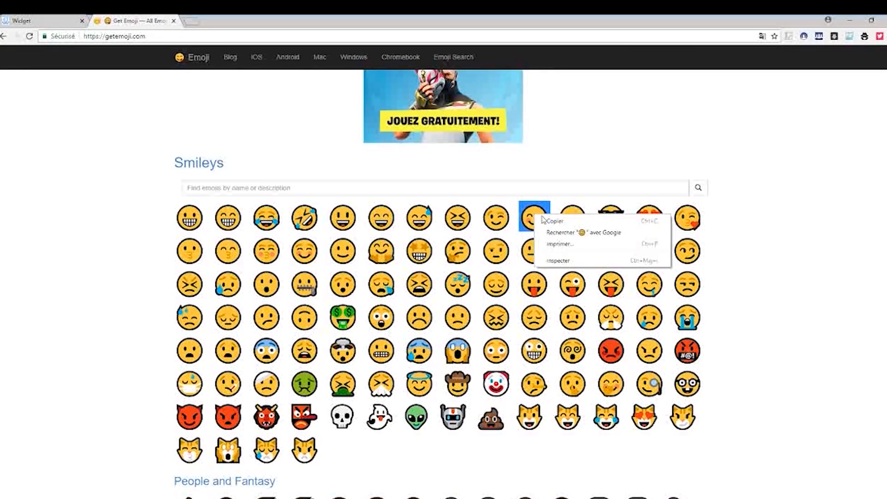
pyautogui.click(552, 217)
pyautogui.click(44, 20)
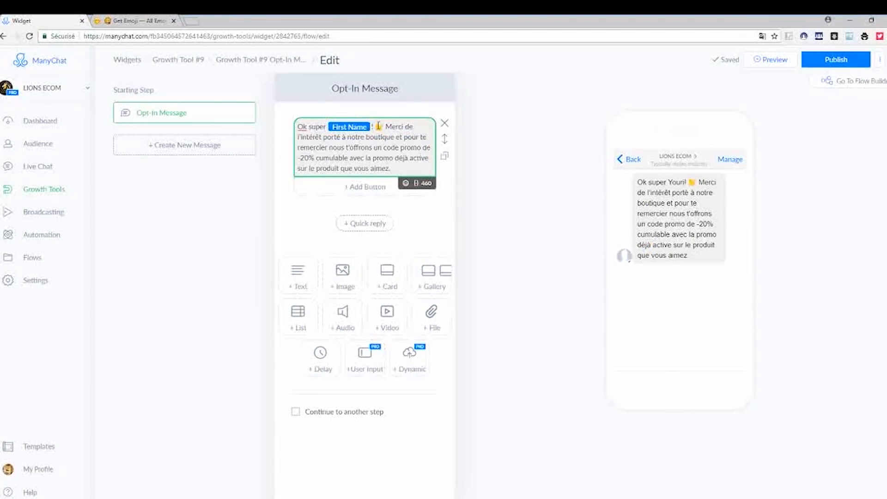
pyautogui.hotkey('ctrl', 'v')
# Make the message formal by changing "te remercier" to "vous remercier" and "t'offrons" to "vous offrons".
pyautogui.moveTo(428, 138); pyautogui.dragTo(421, 140)
pyautogui.write('vous')
pyautogui.press('BackSpace')
pyautogui.press('BackSpace')
pyautogui.press('BackSpace')
pyautogui.press('BackSpace')
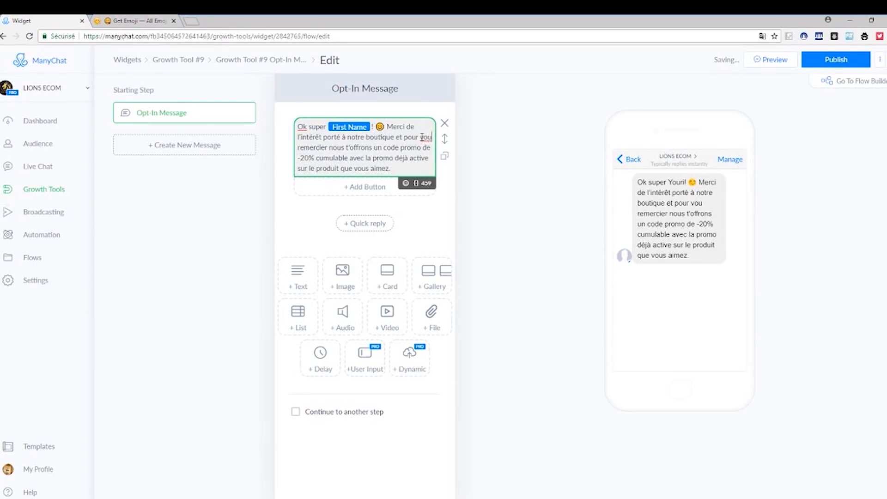
pyautogui.write("vous remercier nous t'offrons un code")
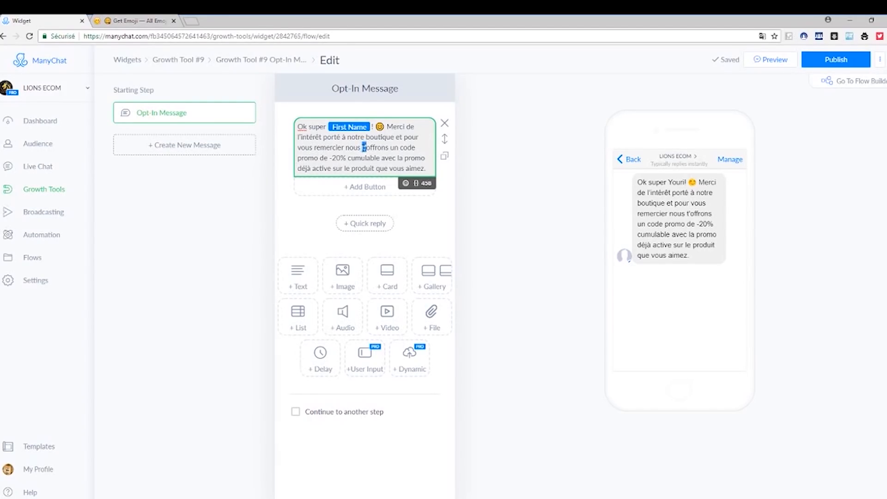
pyautogui.write('vous')
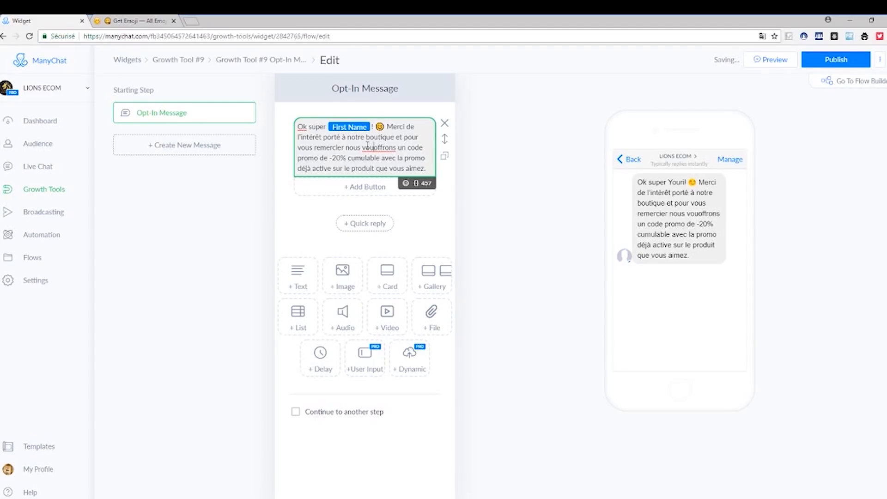
pyautogui.write(' v')
pyautogui.press('BackSpace')
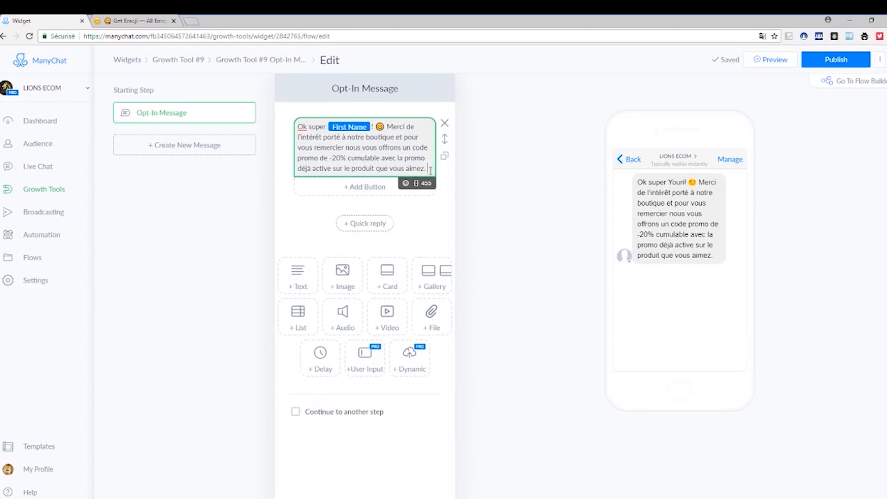
# Add a separate closing line to the opt-in message: 'PS : Si vous souhaitez ne plus recevoir de msg dite " STOP "'.
pyautogui.press('Return')
pyautogui.press('Return')
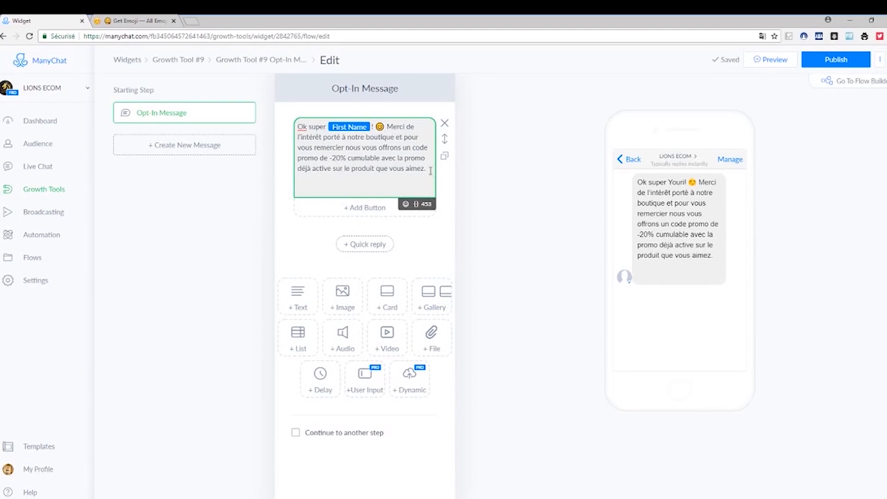
pyautogui.write('PS : Si vous souhaitez')
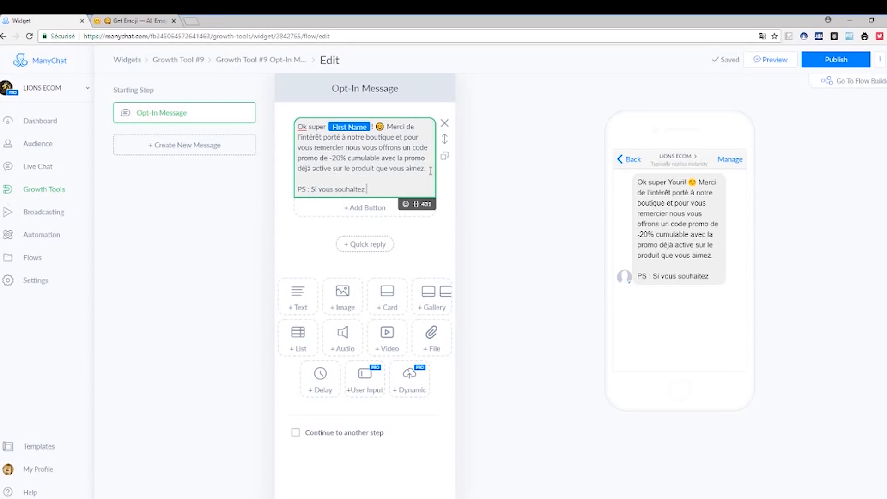
pyautogui.write(' ne plus r')
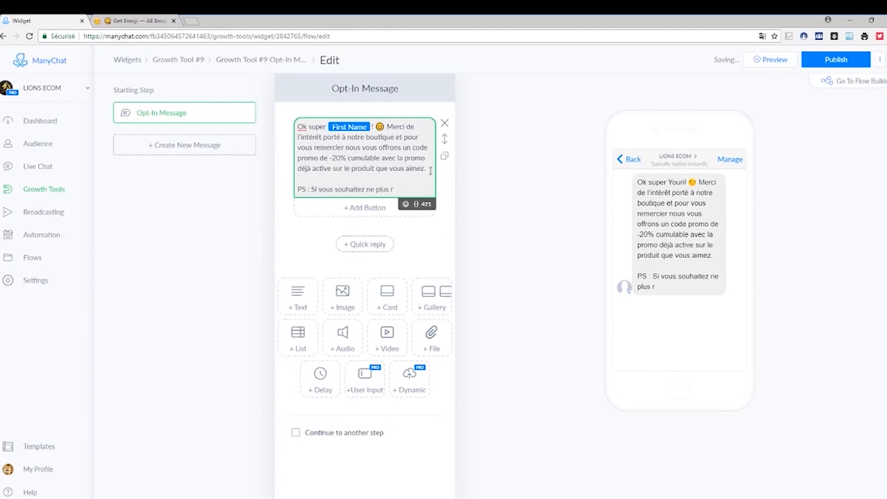
pyautogui.write('ecevoir de msg')
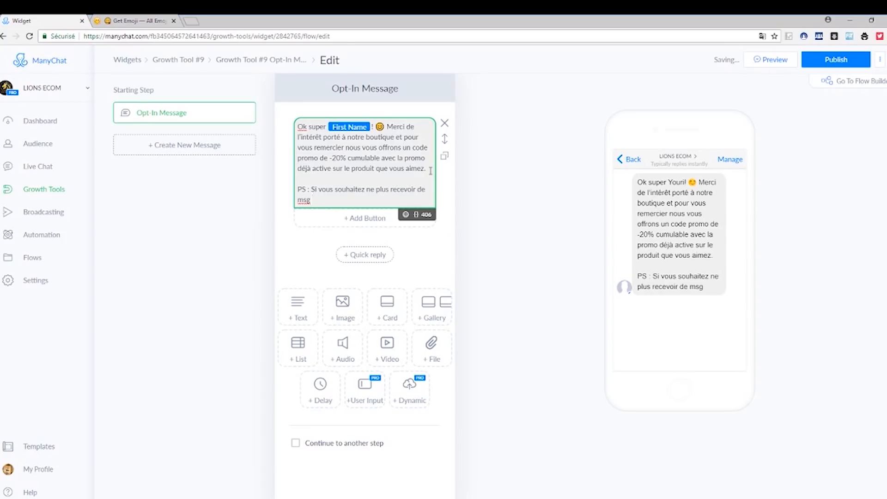
pyautogui.write(' dite " STOP')
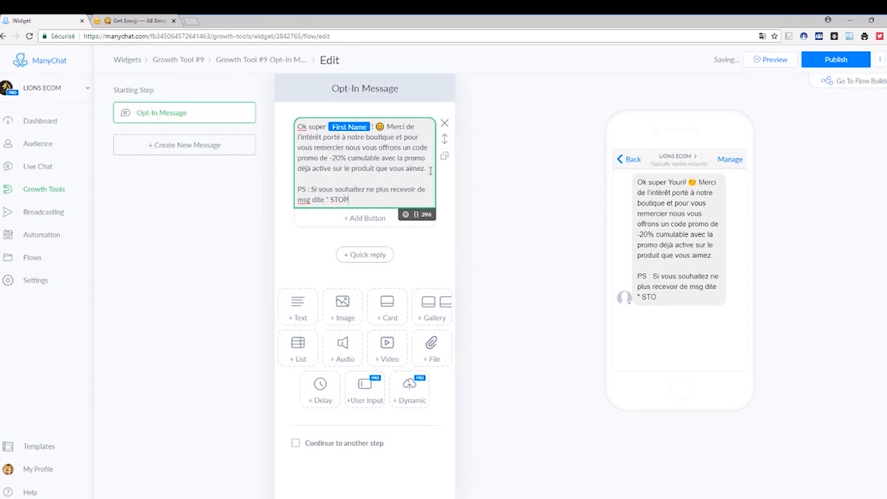
pyautogui.write(' "')
pyautogui.click(502, 254)
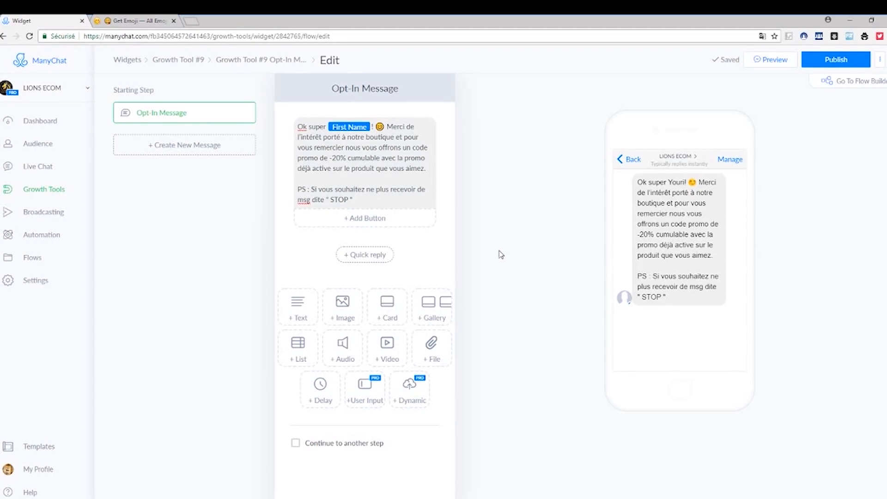
pyautogui.click(367, 218)
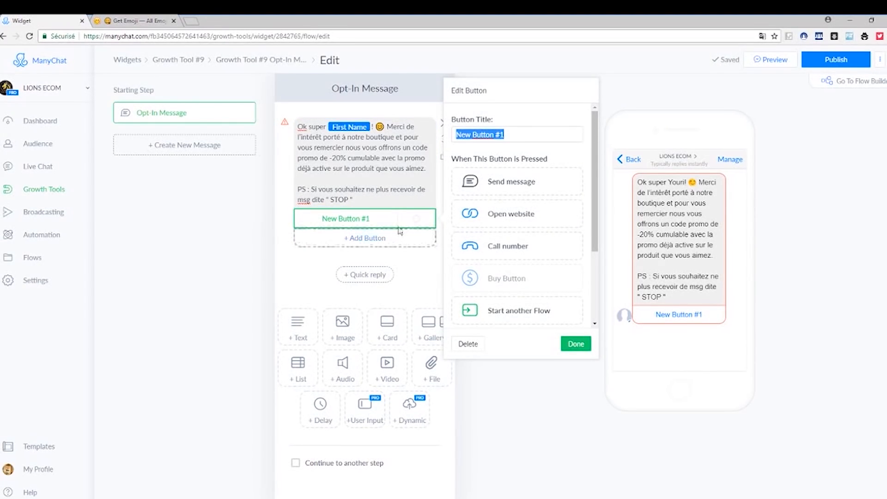
pyautogui.click(513, 217)
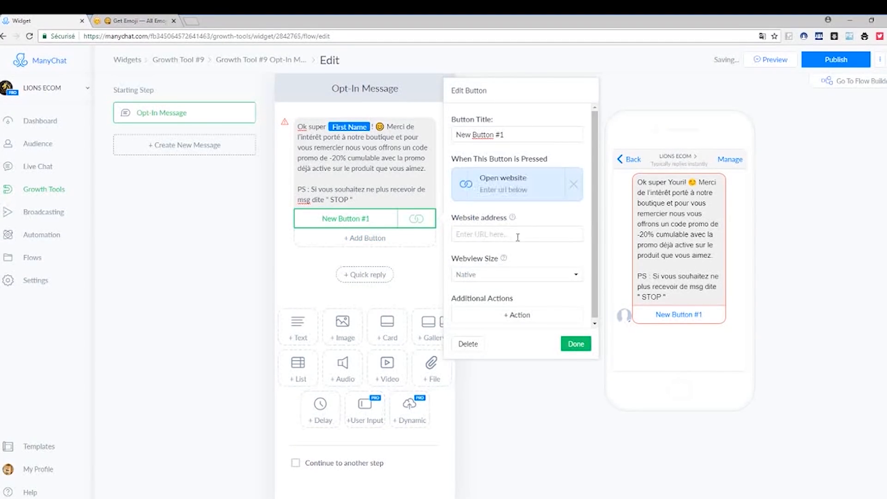
pyautogui.click(508, 234)
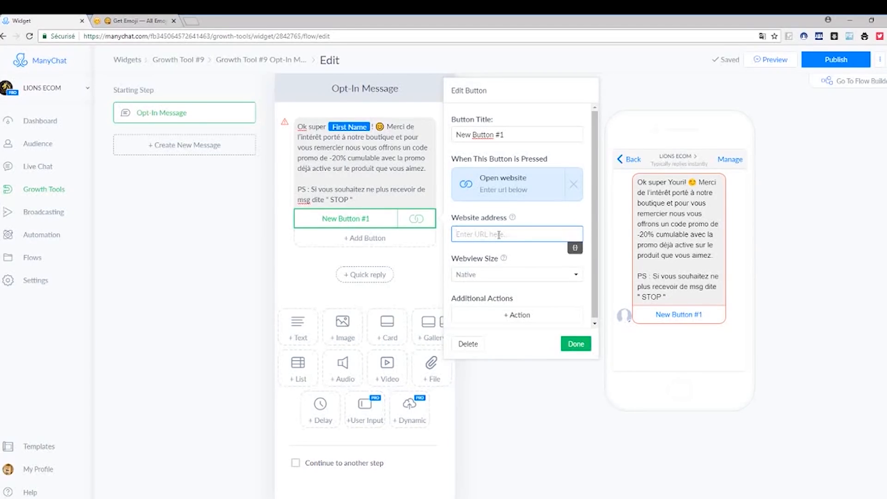
pyautogui.write('https://www.manger-changer.fr/cuiseur-vapeur')
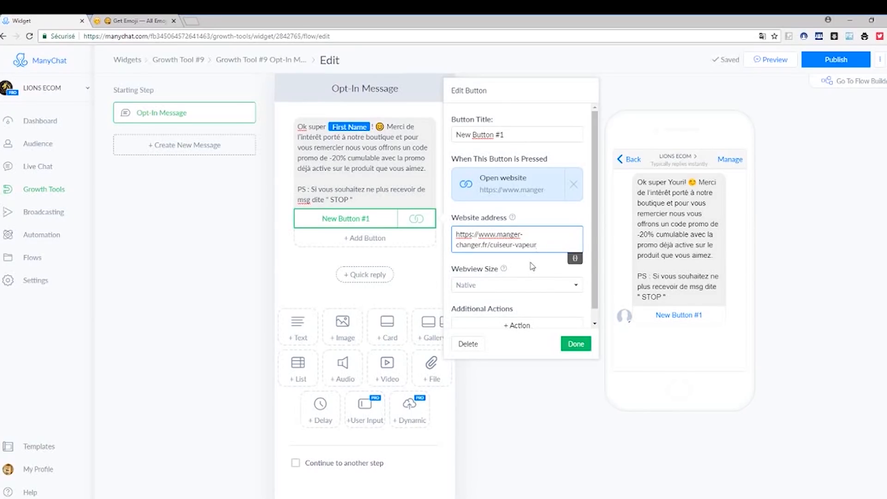
pyautogui.press('BackSpace')
pyautogui.press('BackSpace')
pyautogui.press('BackSpace')
pyautogui.press('BackSpace')
pyautogui.press('BackSpace')
pyautogui.press('BackSpace')
pyautogui.press('BackSpace')
pyautogui.press('BackSpace')
pyautogui.press('BackSpace')
pyautogui.press('BackSpace')
pyautogui.press('BackSpace')
pyautogui.press('BackSpace')
pyautogui.press('BackSpace')
pyautogui.press('BackSpace')
pyautogui.press('BackSpace')
pyautogui.click(554, 220)
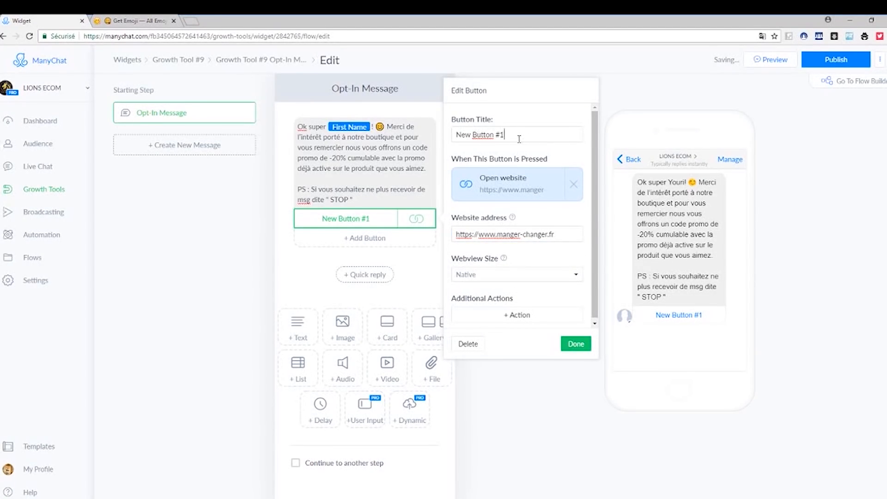
# Title the new website button "J'EN PROFITE".
pyautogui.moveTo(521, 135); pyautogui.dragTo(451, 144)
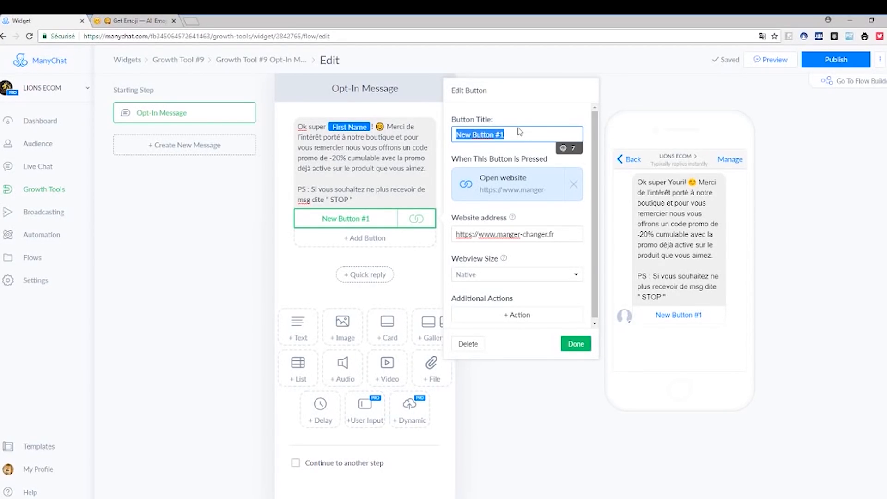
pyautogui.write("J'")
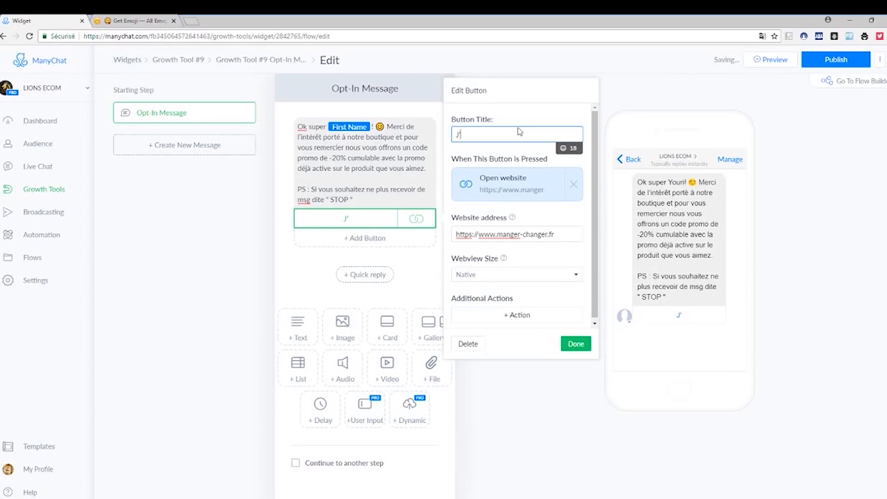
pyautogui.write('EN PROFITE')
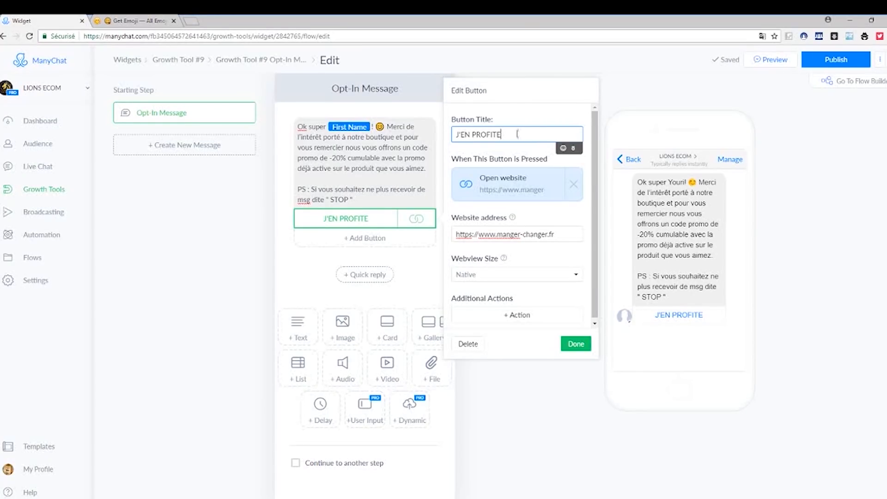
# Copy the blue fast-forward emoji from the Get Emoji site and paste it before "J'EN PROFITE" in the button title.
pyautogui.click(139, 21)
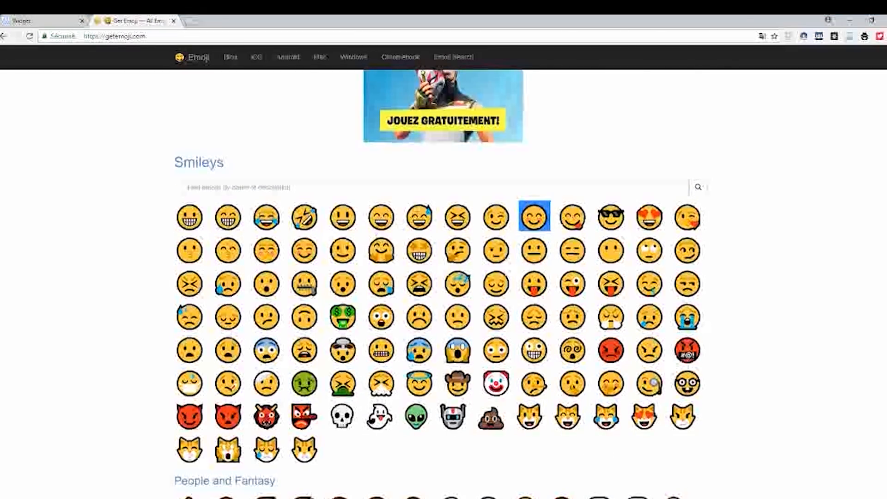
pyautogui.scroll(-15, 383, 262)
pyautogui.scroll(4, 383, 261)
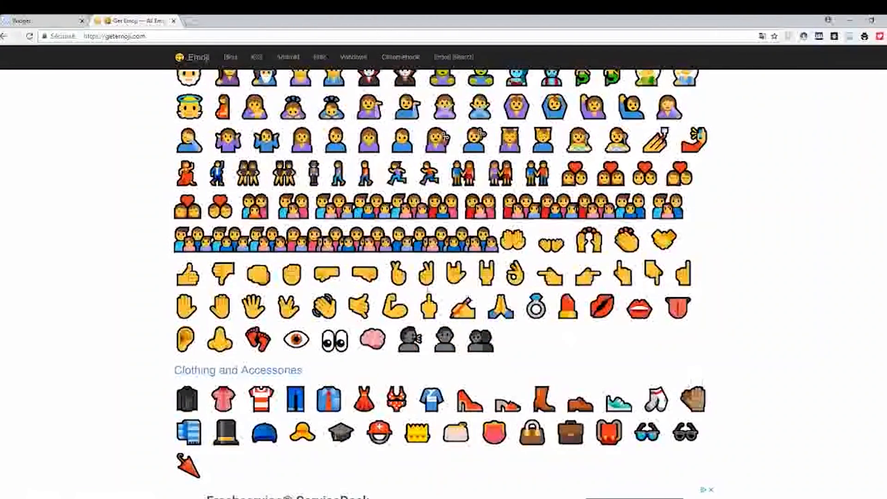
pyautogui.scroll(-15, 571, 252)
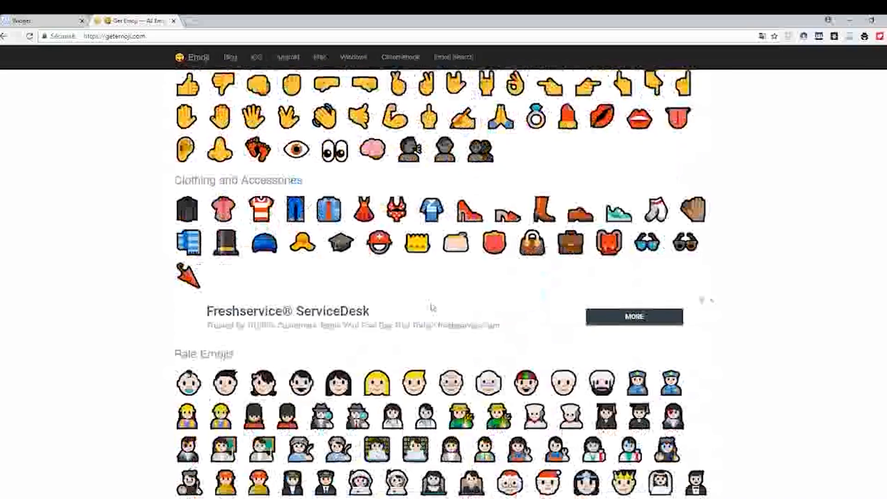
pyautogui.scroll(-20, 429, 311)
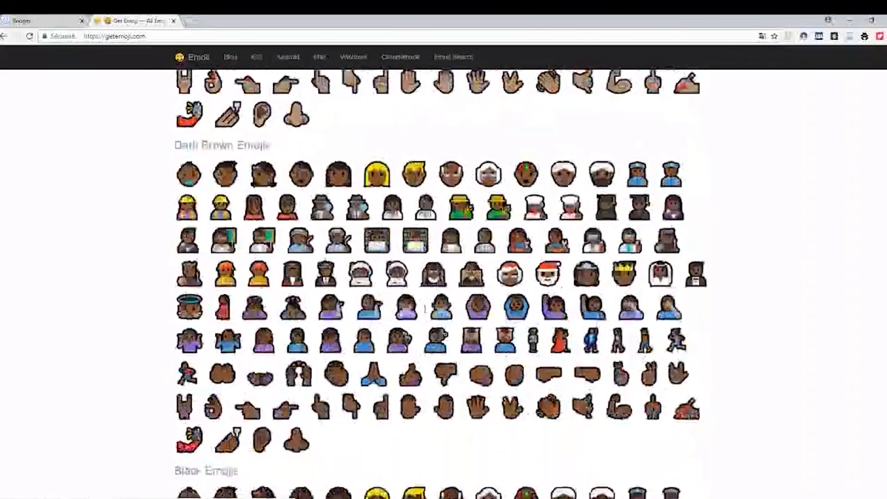
pyautogui.scroll(-20, 421, 320)
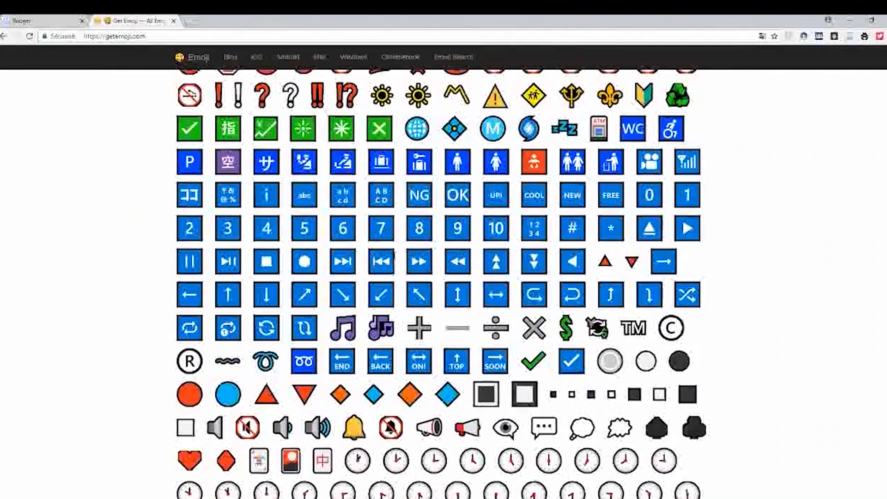
pyautogui.rightClick(429, 265)
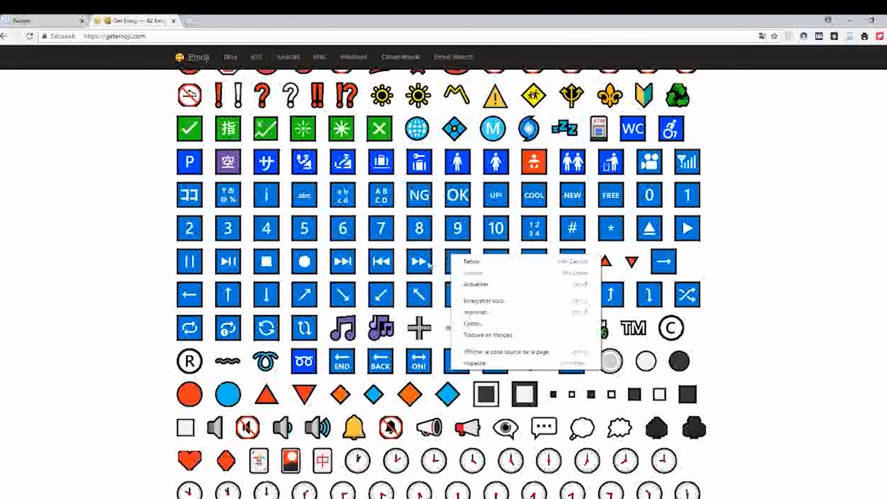
pyautogui.click(428, 266)
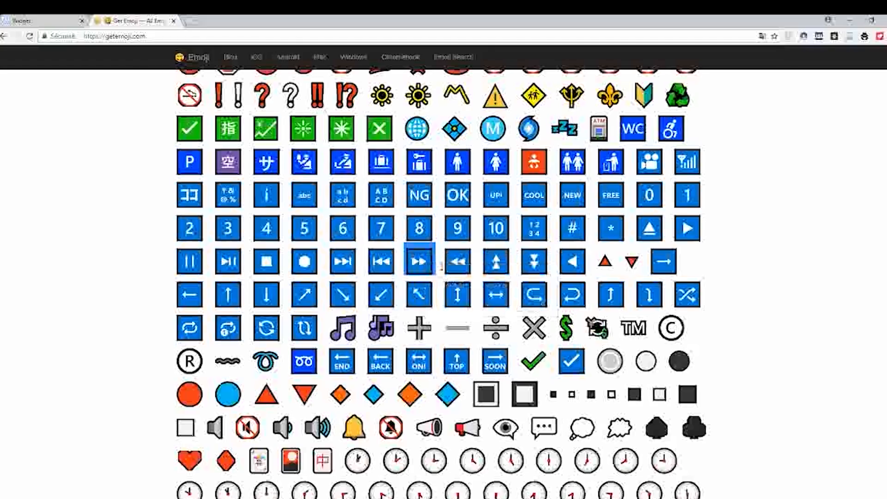
pyautogui.hotkey('ctrl', 'Tab')
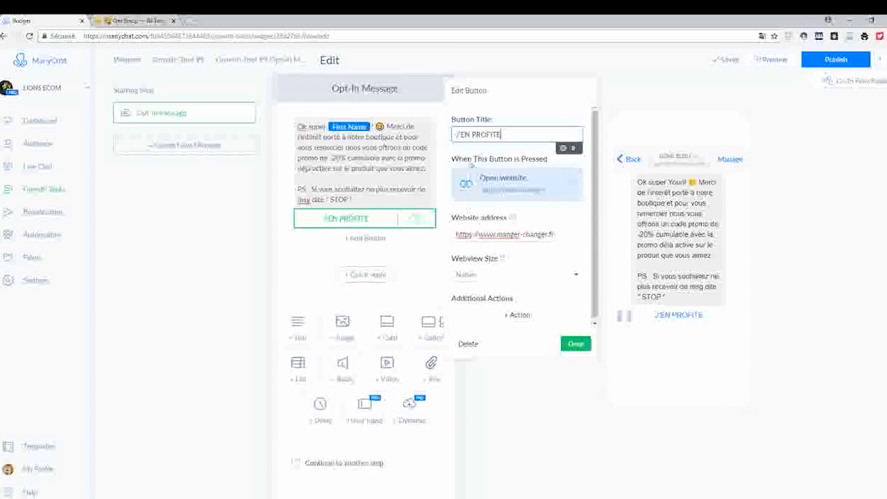
pyautogui.click(457, 135)
pyautogui.hotkey('ctrl', 'v')
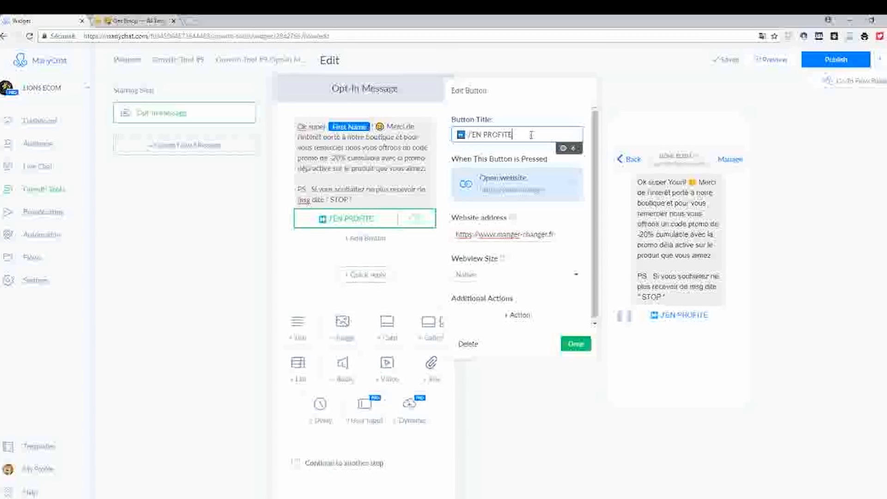
# Copy the heart-eyes smiley from the Get Emoji site and paste it after "J'EN PROFITE" in the button title.
pyautogui.hotkey('ctrl', 'Tab')
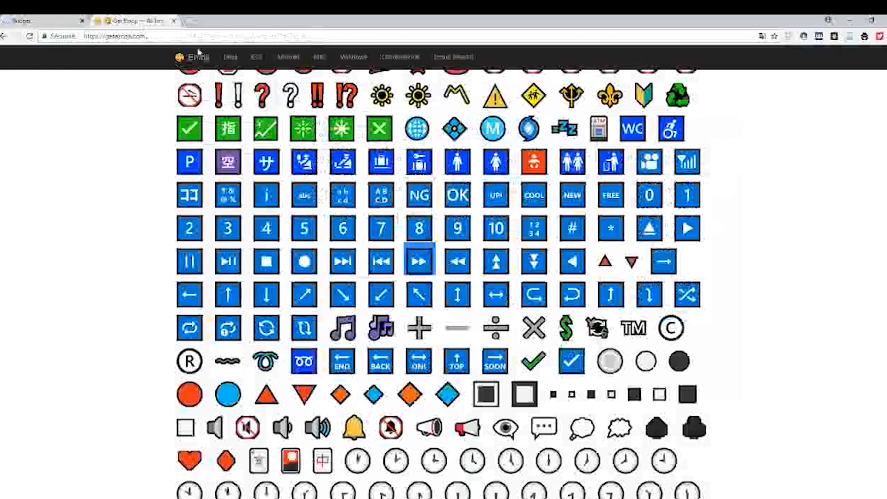
pyautogui.scroll(5, 439, 286)
pyautogui.scroll(20, 485, 253)
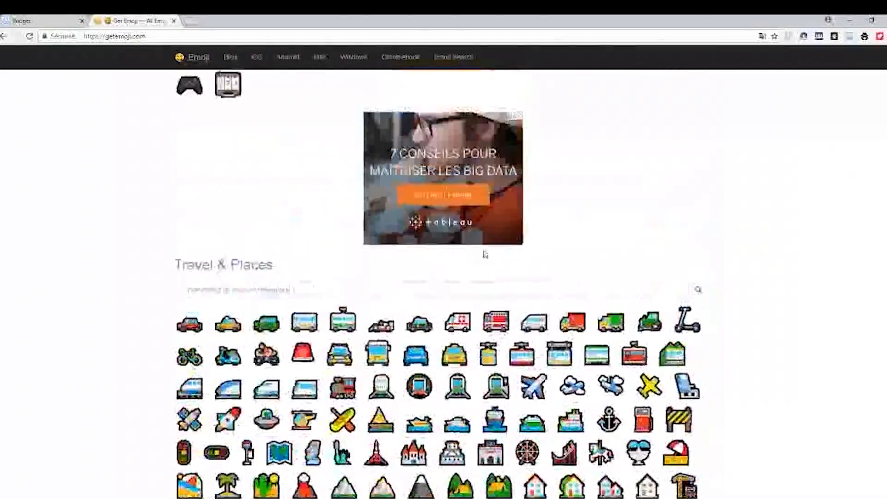
pyautogui.scroll(20, 484, 253)
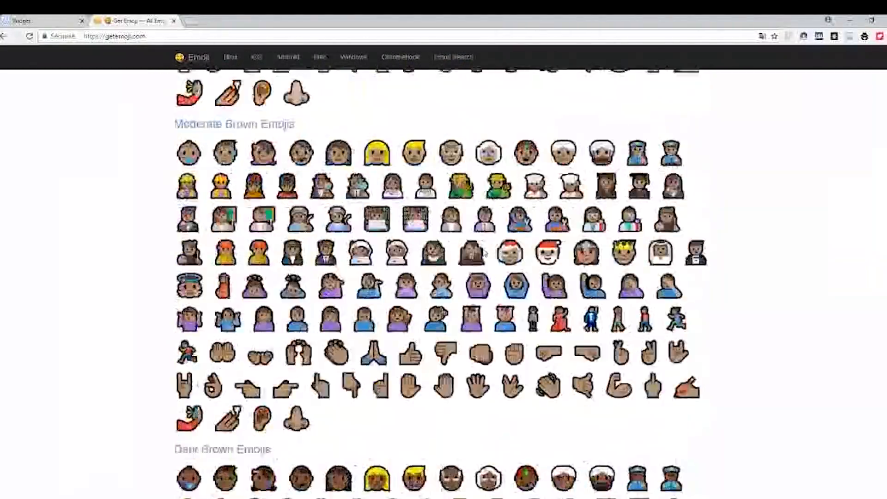
pyautogui.scroll(20, 484, 252)
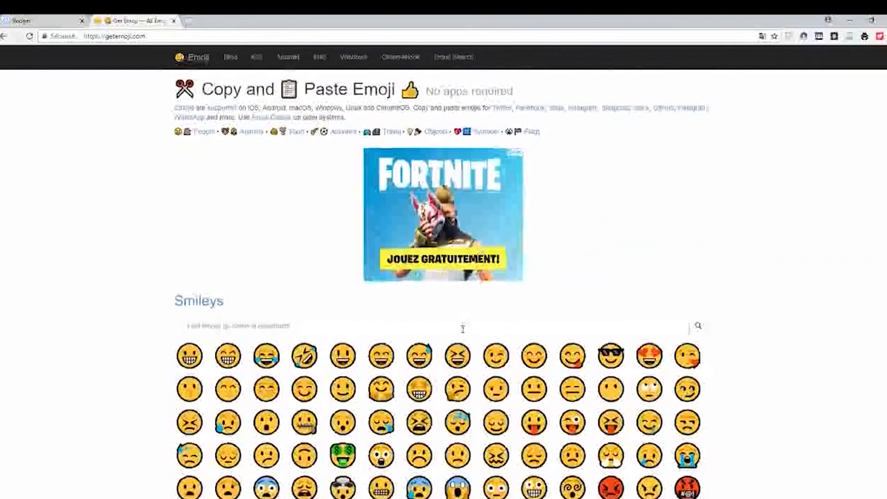
pyautogui.scroll(-3, 476, 316)
pyautogui.scroll(1, 476, 315)
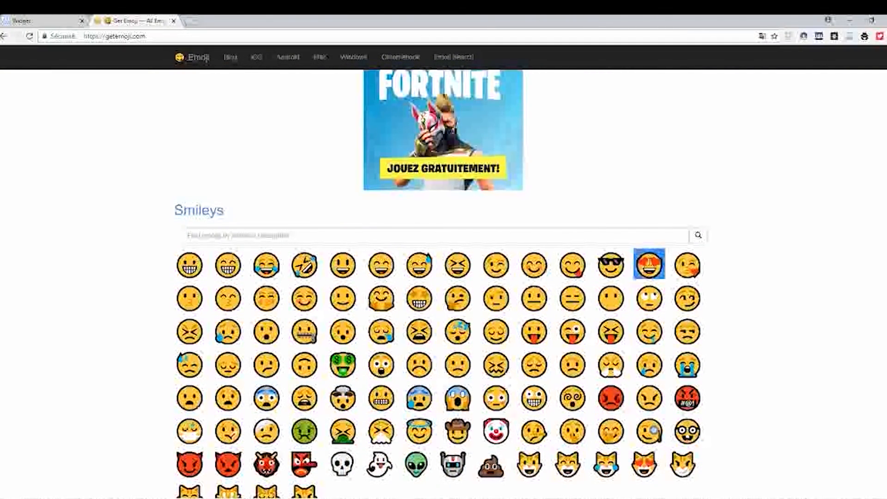
pyautogui.rightClick(650, 266)
pyautogui.click(669, 270)
pyautogui.click(24, 20)
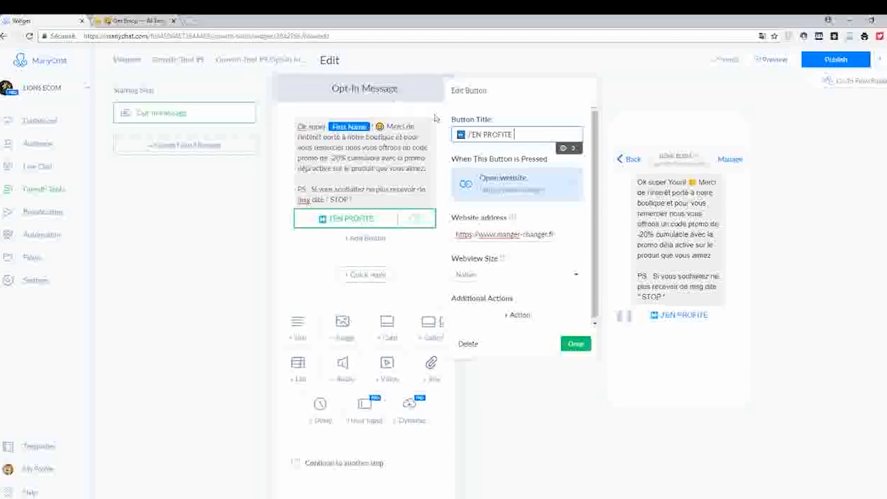
pyautogui.write('😍')
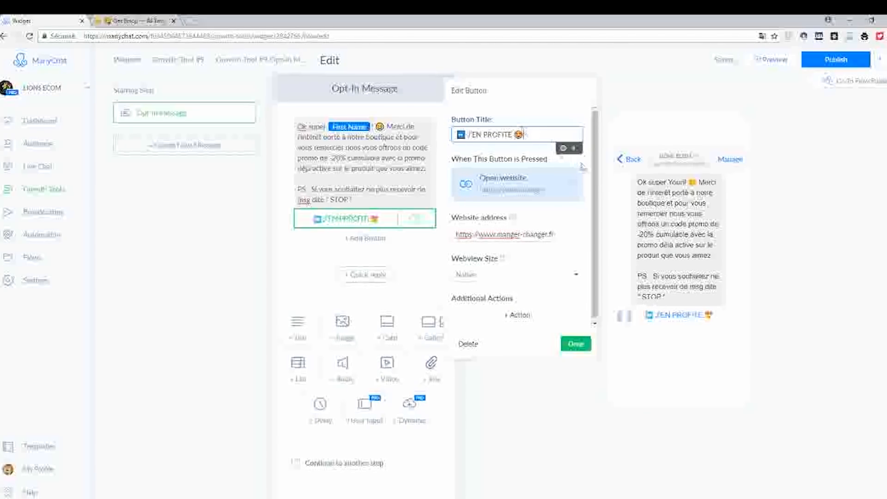
# Finish editing the website button and publish the opt-in message.
pyautogui.moveTo(595, 213); pyautogui.dragTo(596, 238)
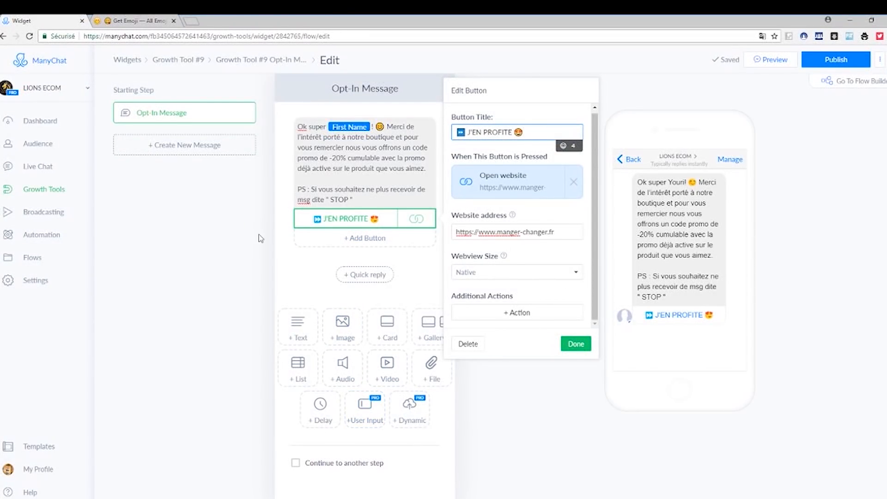
pyautogui.click(584, 352)
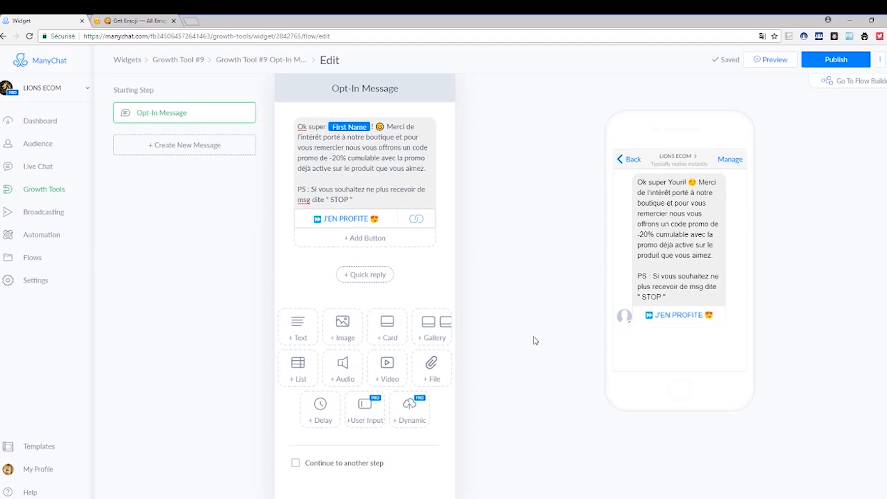
pyautogui.click(817, 65)
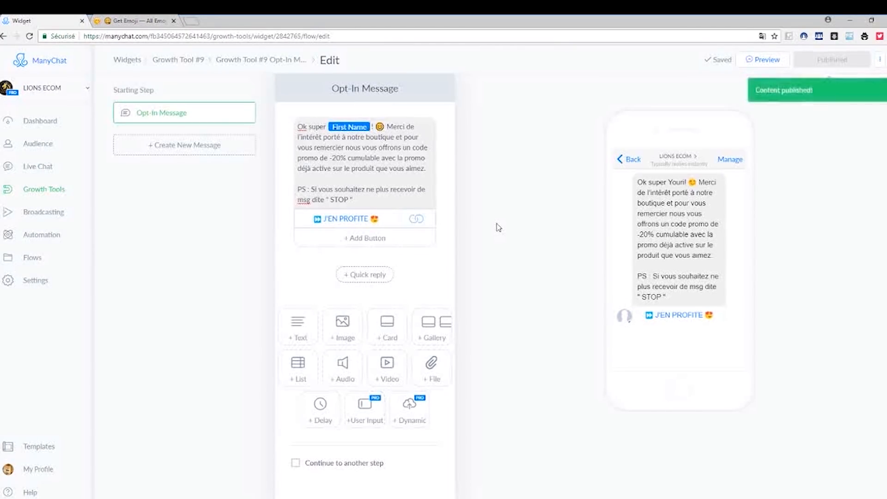